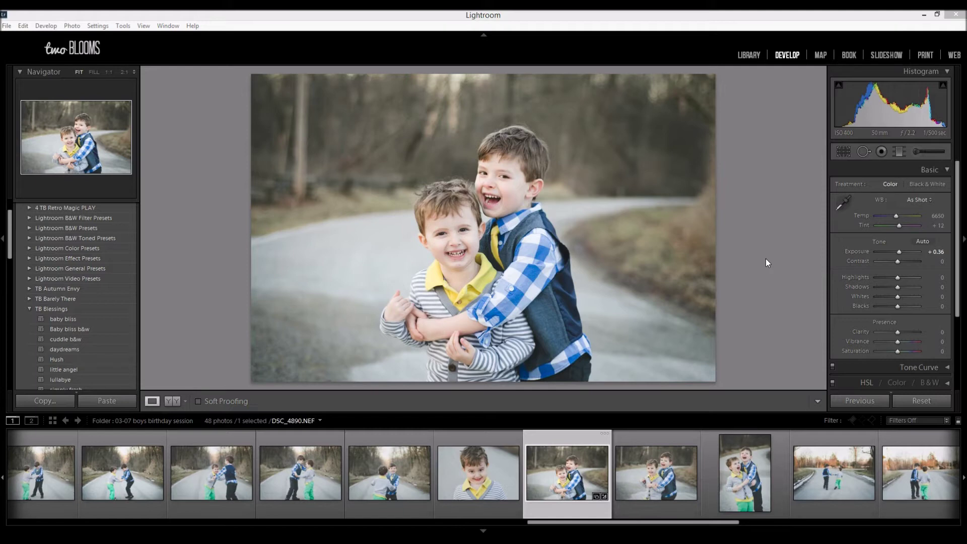
- Bring Lightroom forward and show the Library module with the 03-07 boys birthday folder
click(407, 14)
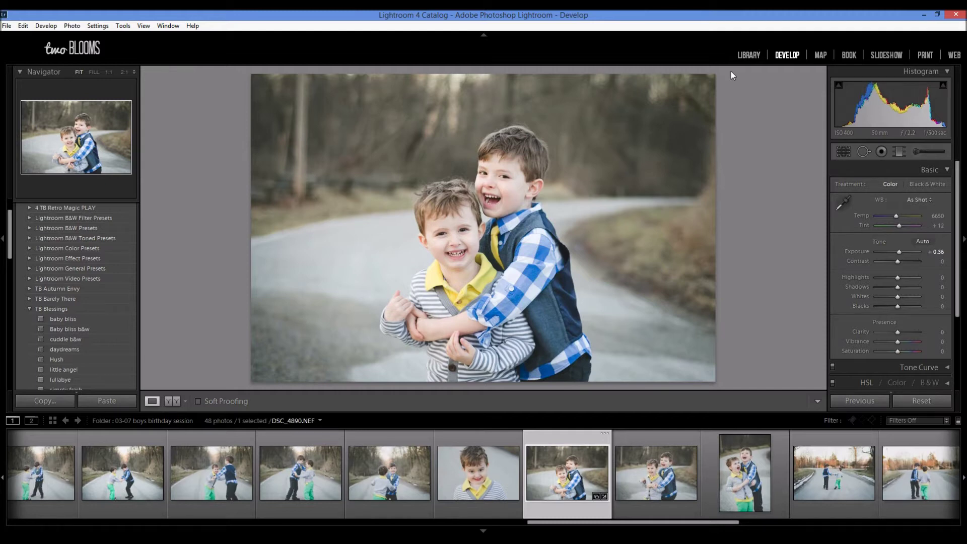
click(750, 55)
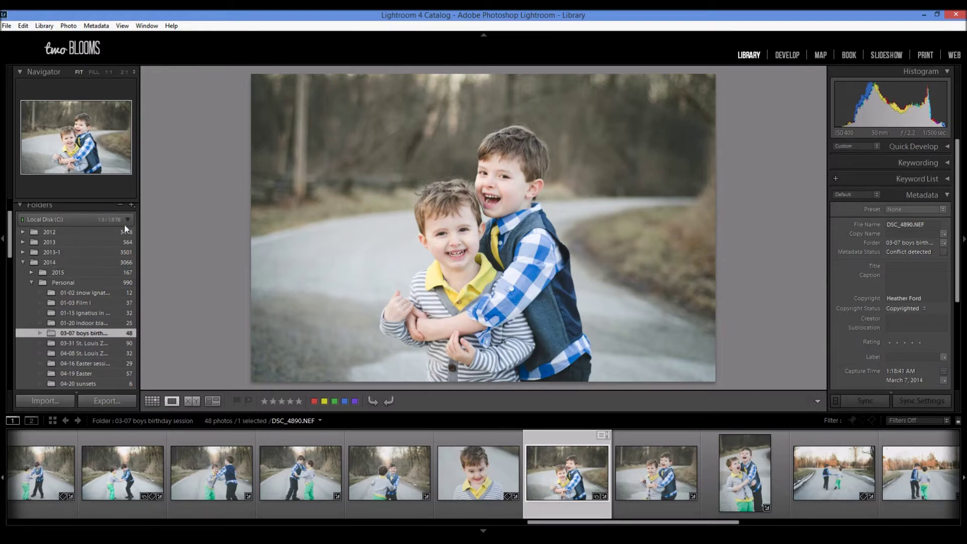
scroll(73, 277, up, 1)
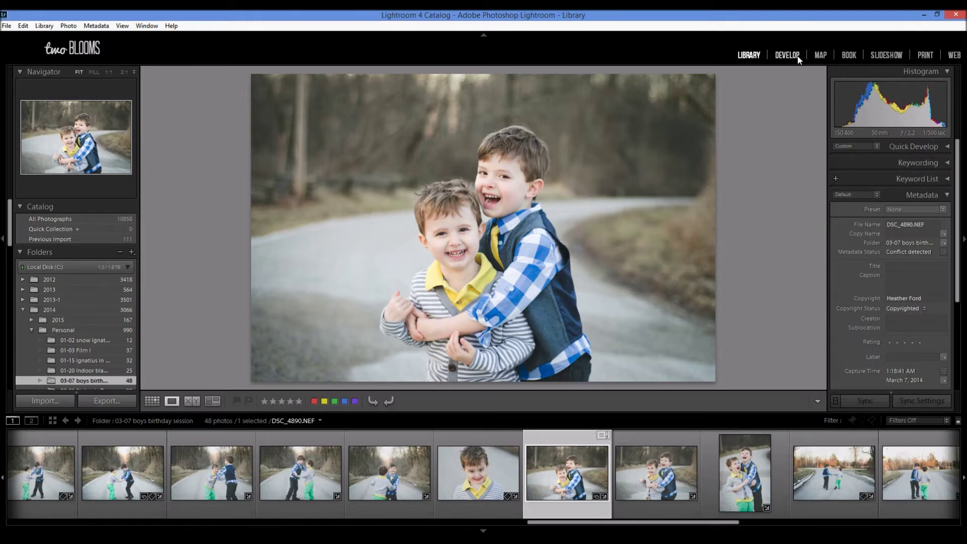
- Open DSC_4891, the next two-boys photo, in Develop and check its Basic adjustments
click(797, 58)
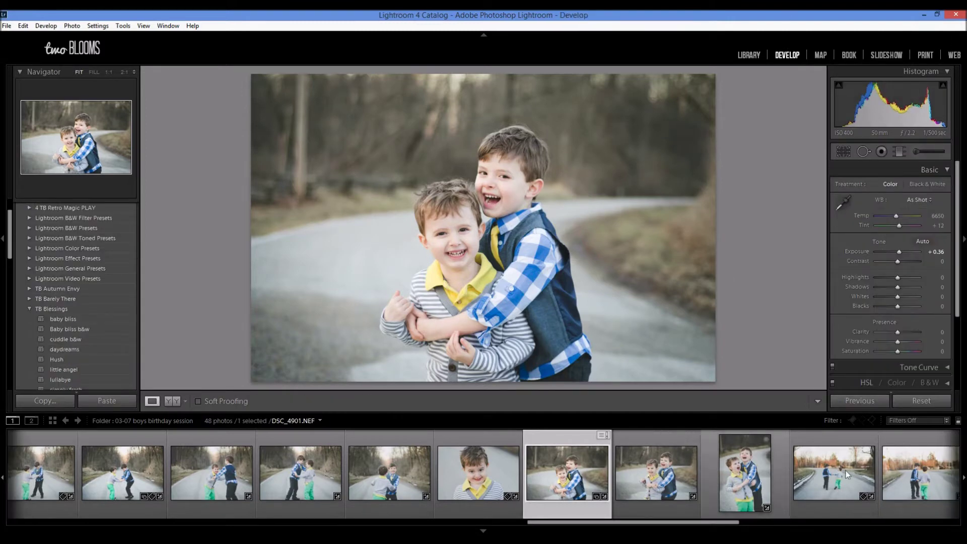
click(656, 474)
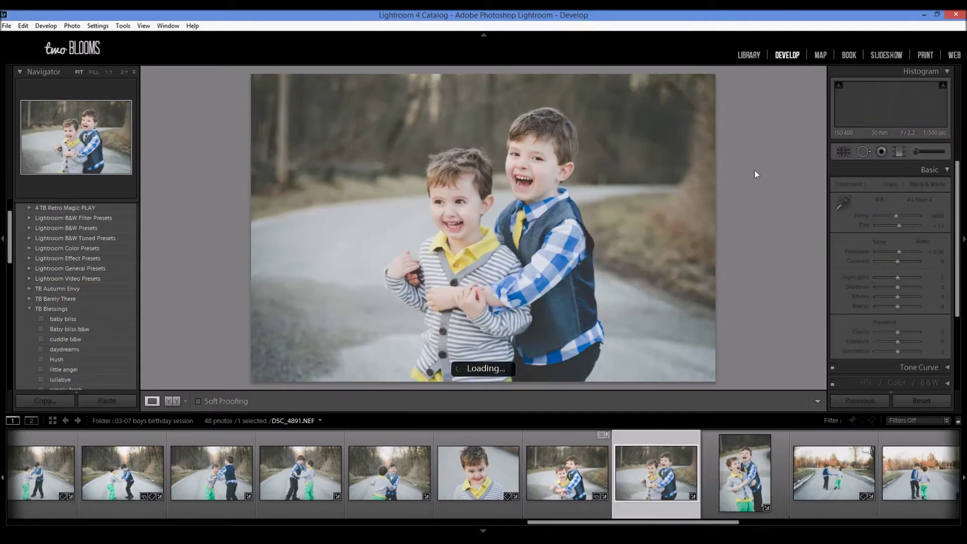
click(949, 171)
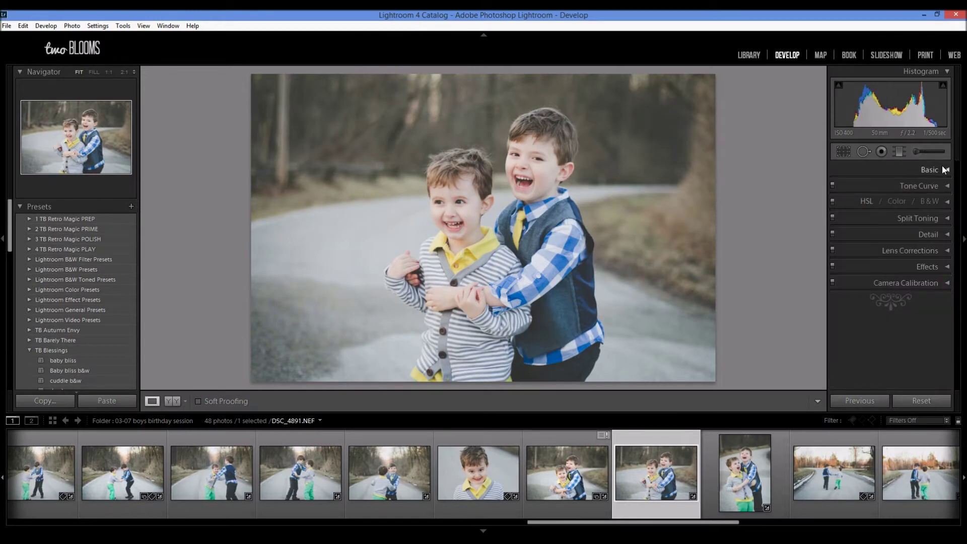
click(944, 171)
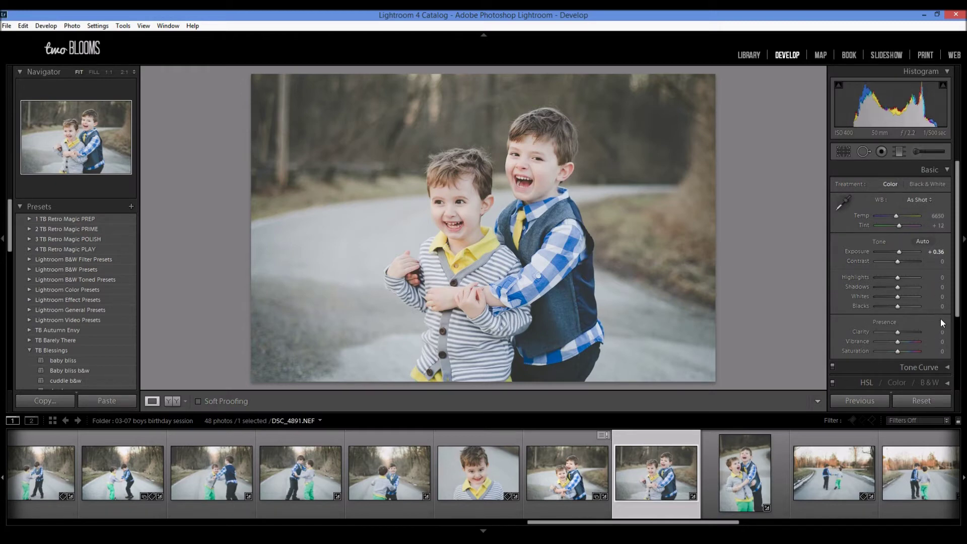
- Inspect DSC_4891's custom tone curve, then show before and after versions side by side
click(946, 371)
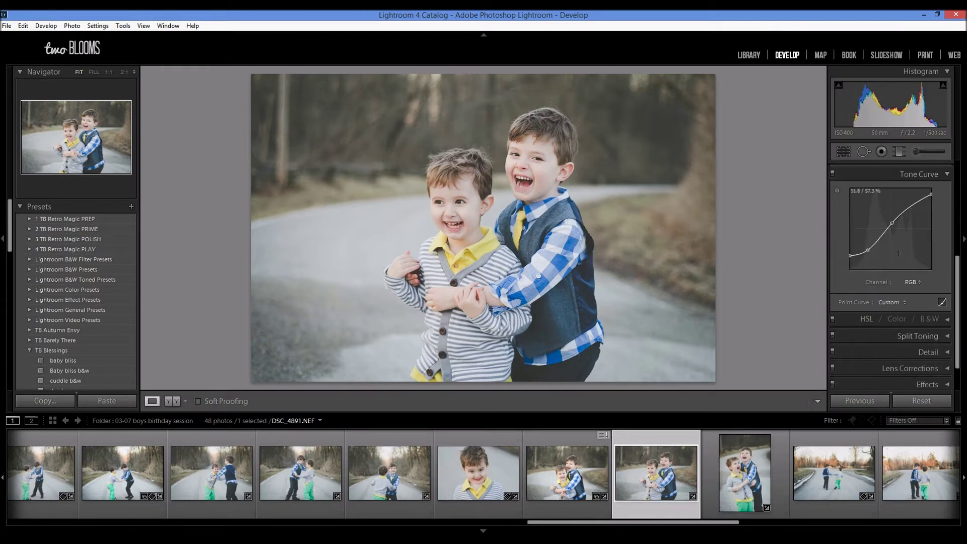
scroll(912, 257, up, 1)
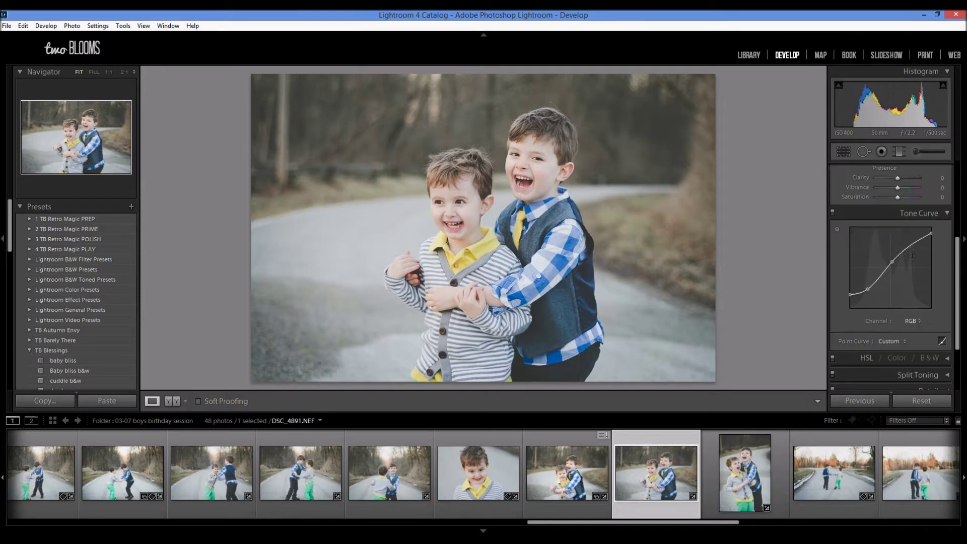
click(944, 210)
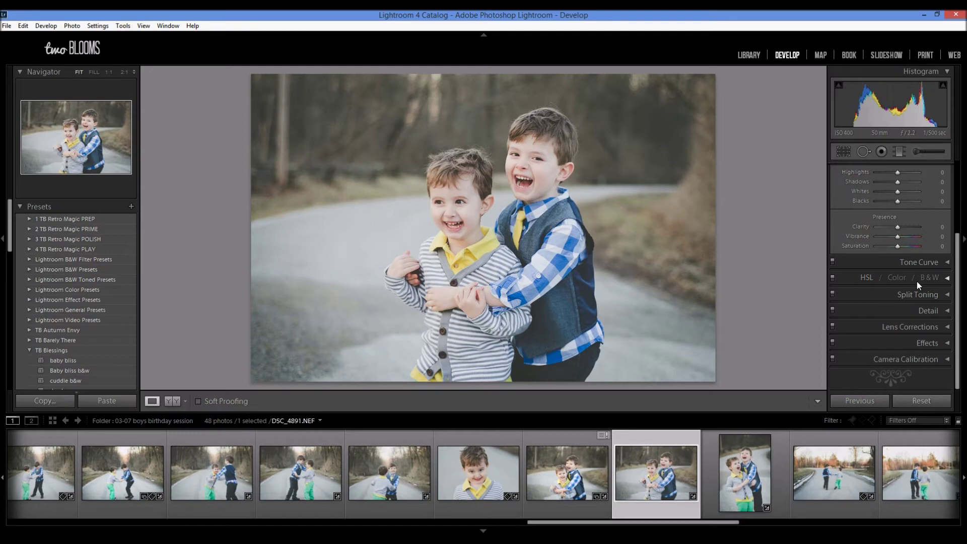
scroll(916, 281, up, 3)
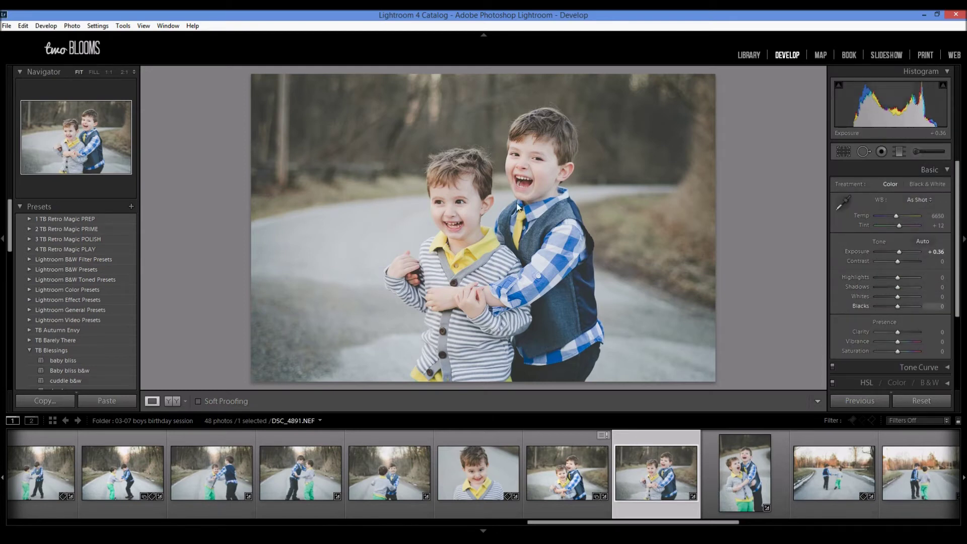
click(175, 401)
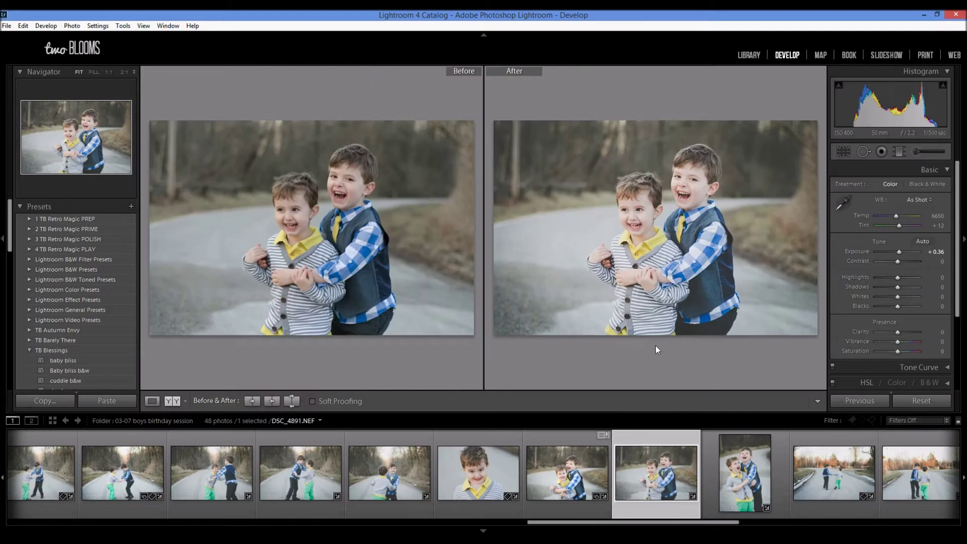
- Return to the single-photo Loupe view, then switch to the Print module's Custom Package layout
click(156, 403)
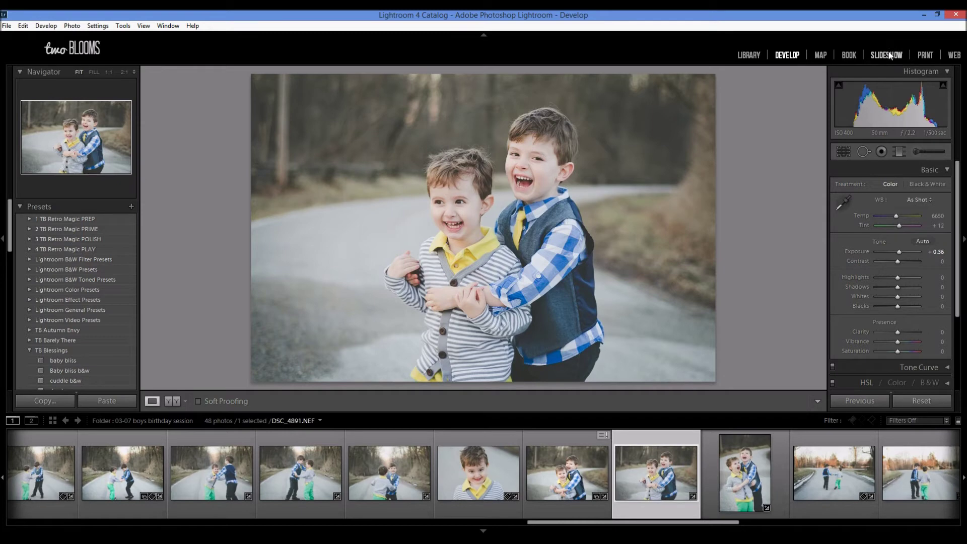
click(929, 58)
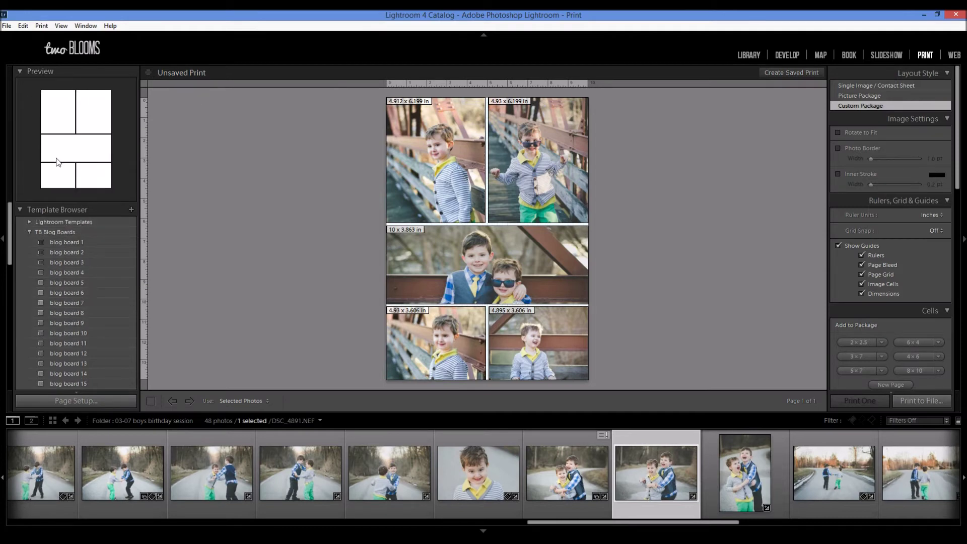
- Apply blog board 17 and fill it: road photo top, two-boys photos middle, road photo bottom
scroll(98, 352, down, 2)
click(100, 362)
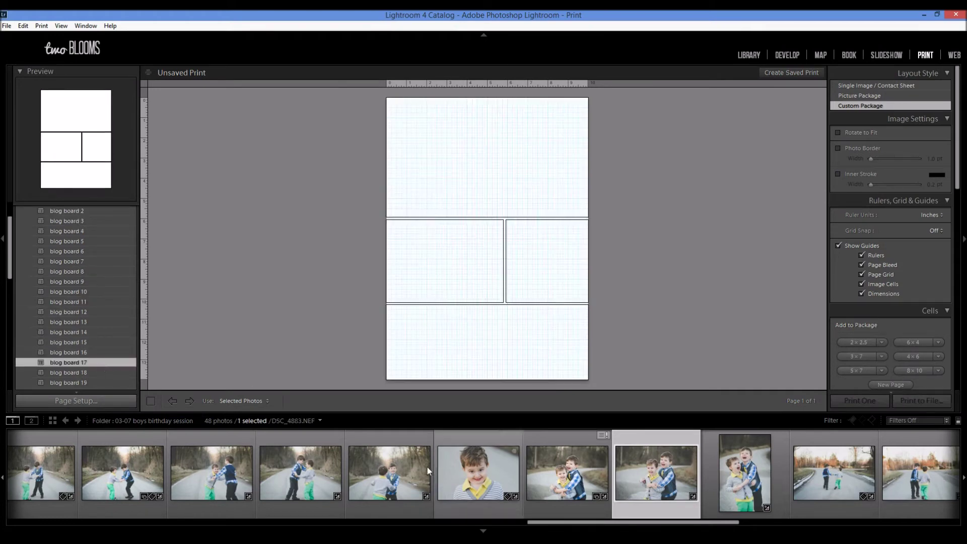
drag(392, 483, 491, 162)
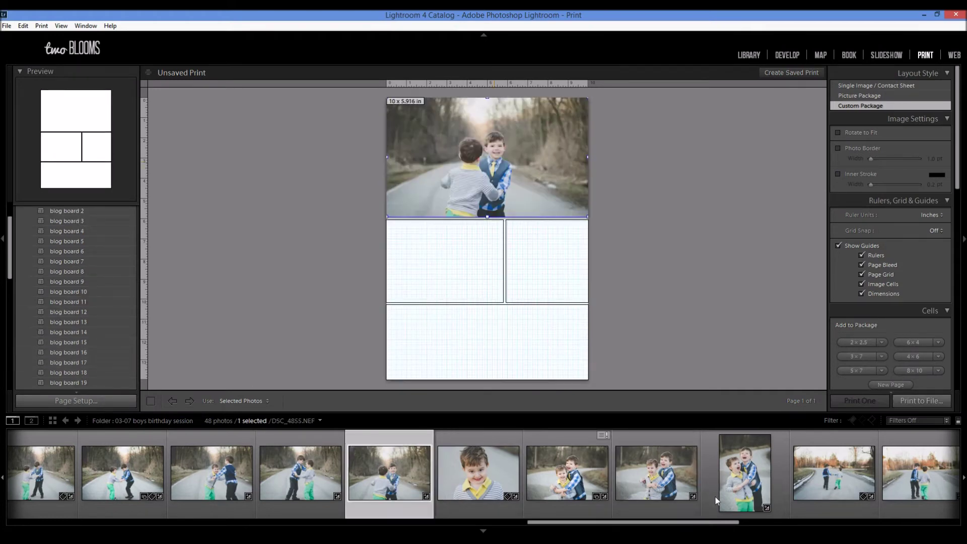
drag(670, 480, 552, 258)
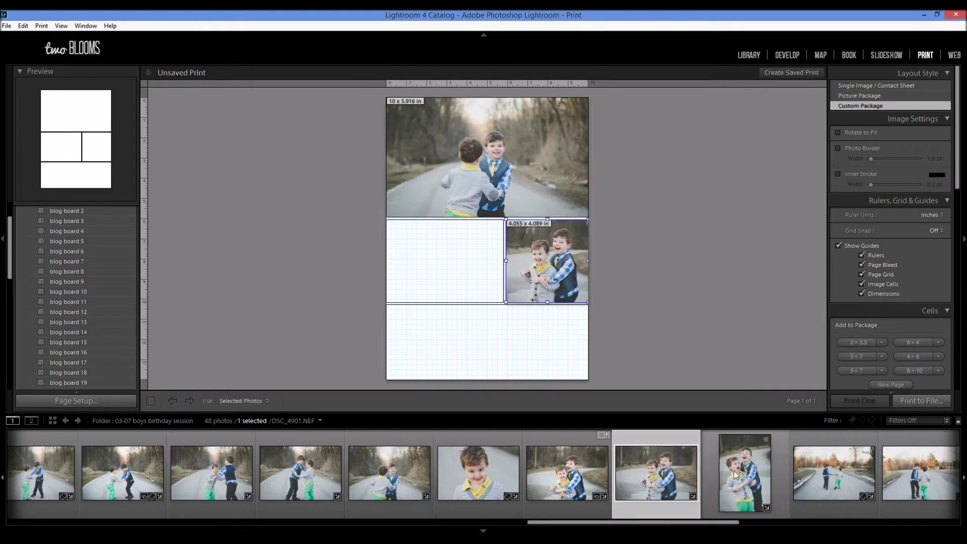
drag(735, 473, 778, 499)
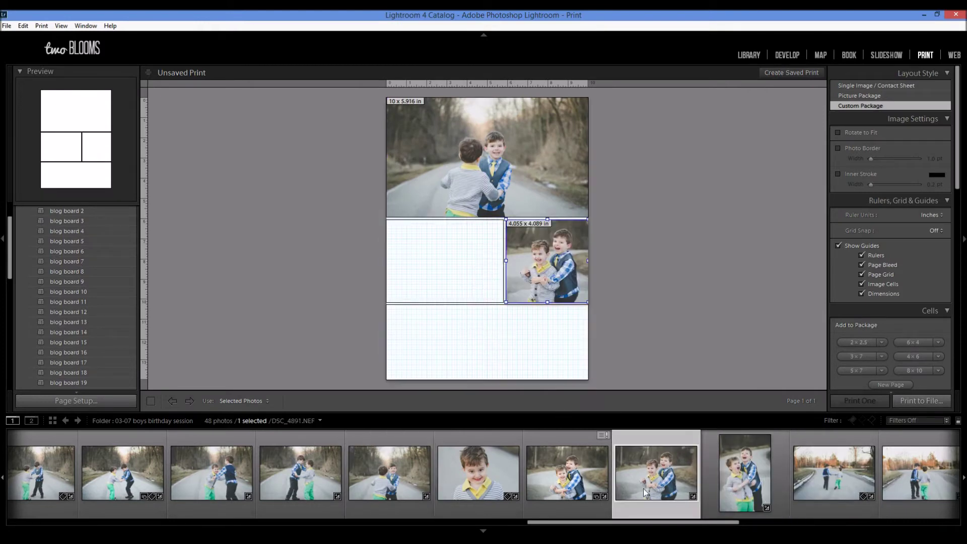
drag(634, 483, 323, 420)
drag(122, 472, 481, 348)
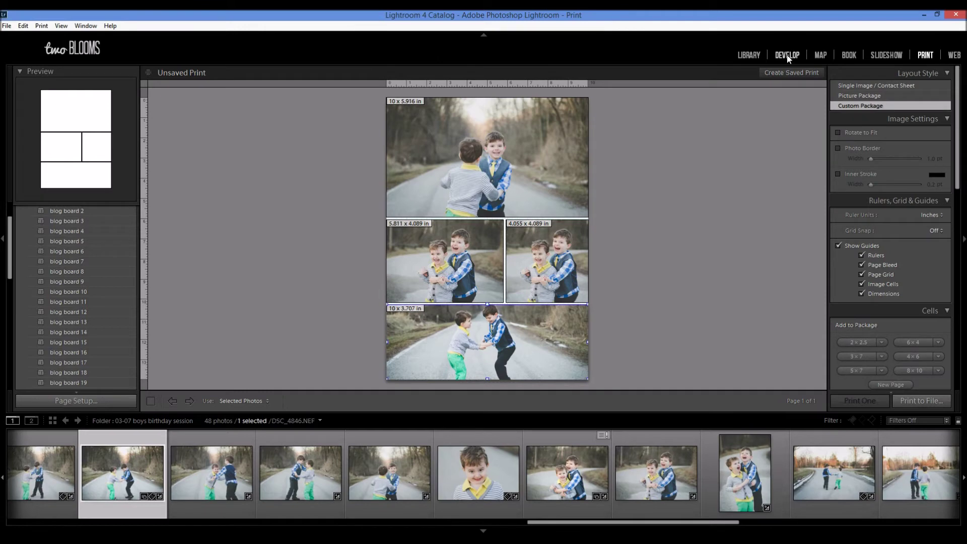
- Return Lightroom to Develop, then start opening an image in the empty Photoshop workspace
click(787, 55)
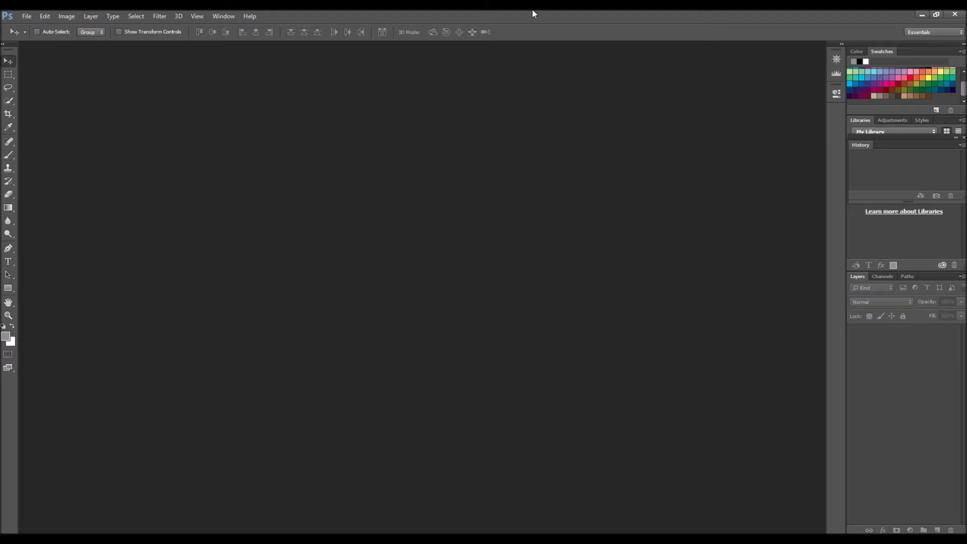
click(27, 16)
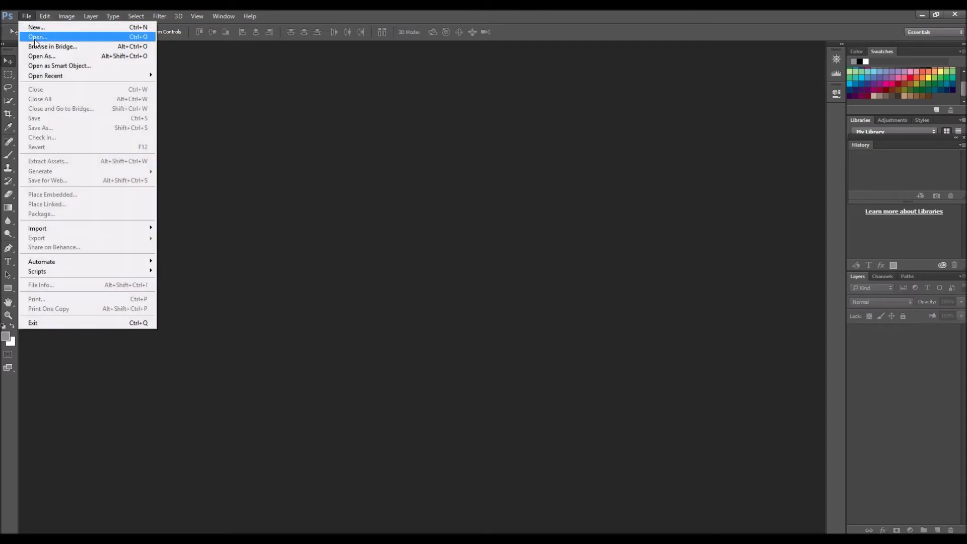
- In the Open dialog, browse from Pictures through the Lightroom folder to 2014 > Personal
click(35, 39)
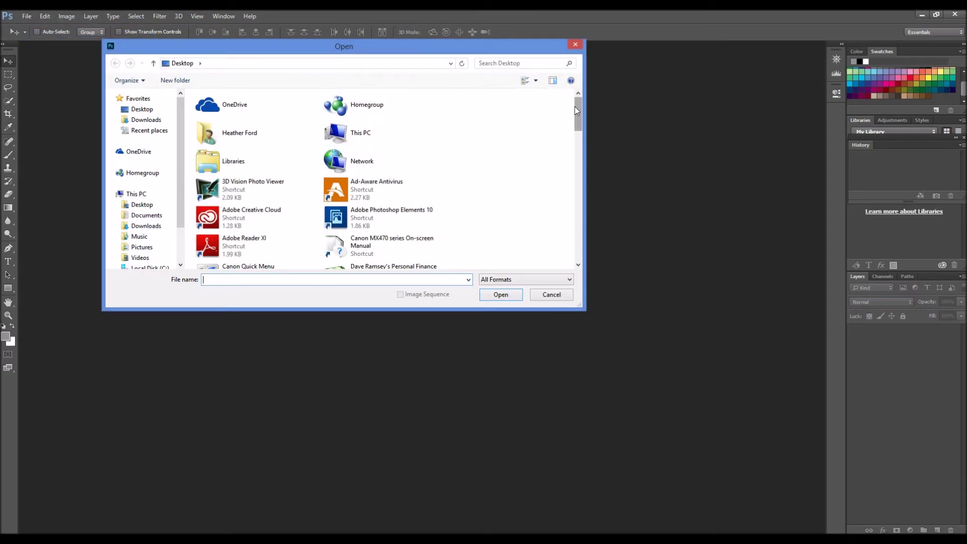
drag(575, 108, 575, 112)
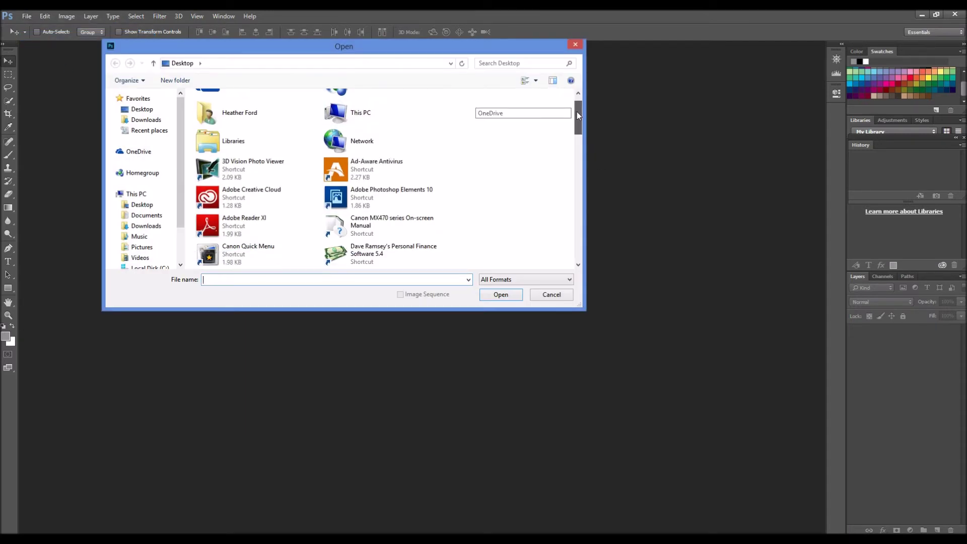
click(149, 248)
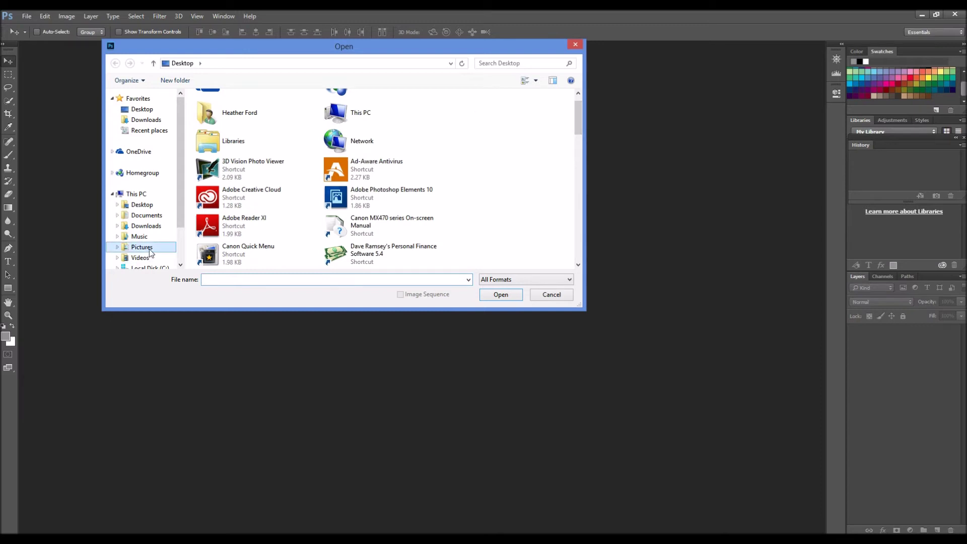
double_click(272, 121)
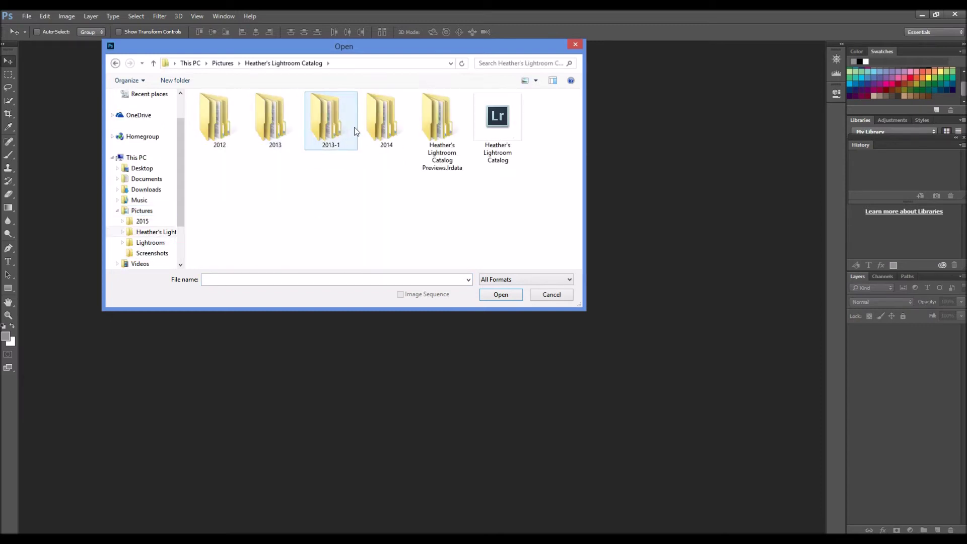
double_click(375, 126)
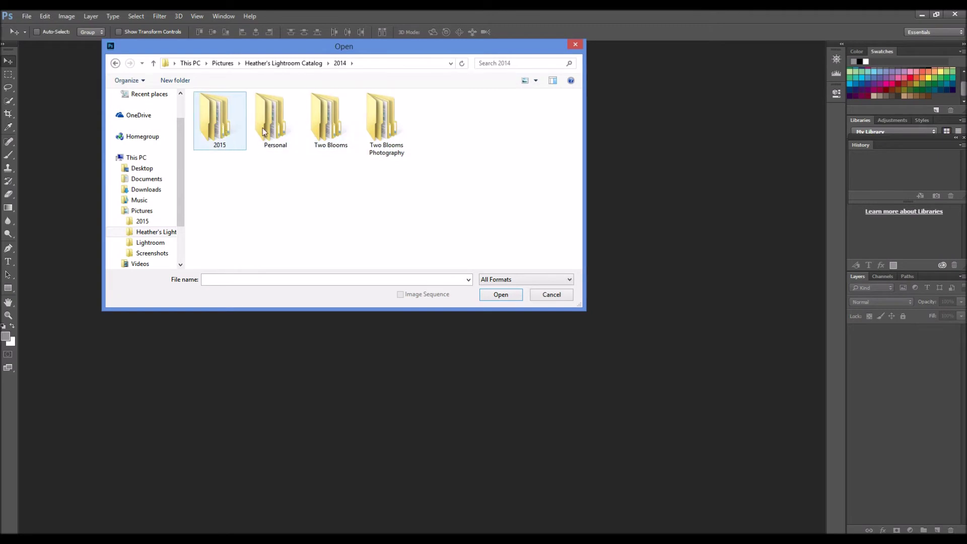
double_click(285, 130)
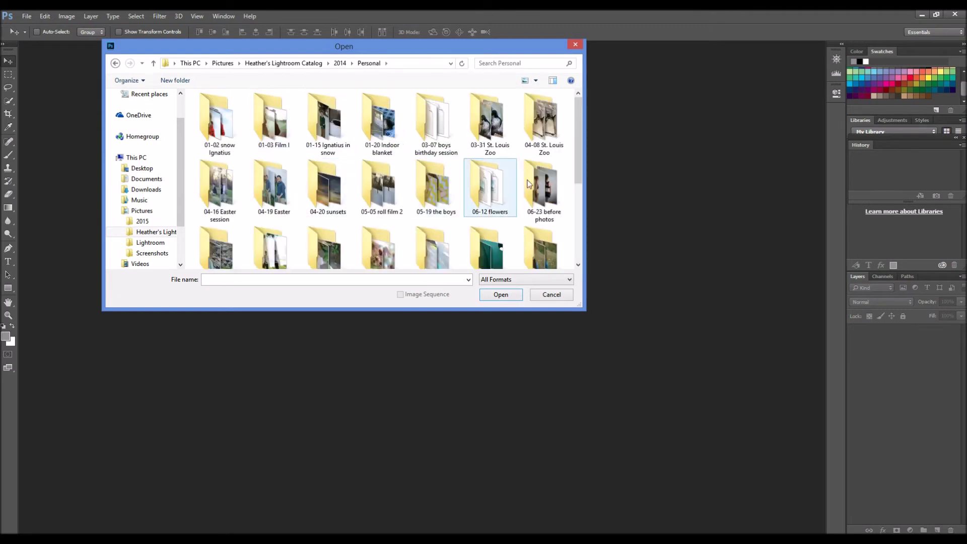
- Enter the 03-07 boys birthday session folder and open DSC_4846 in Camera Raw
scroll(578, 132, down, 1)
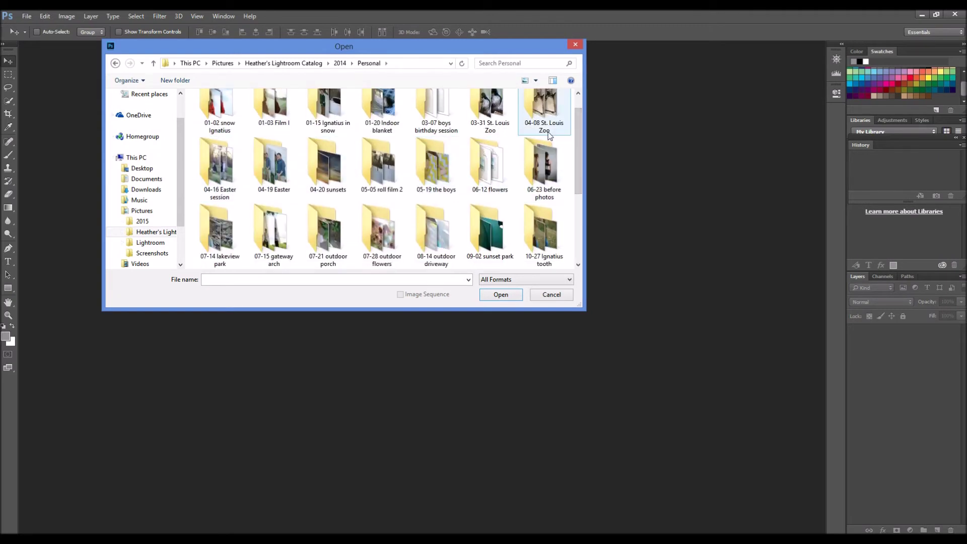
drag(576, 123, 573, 143)
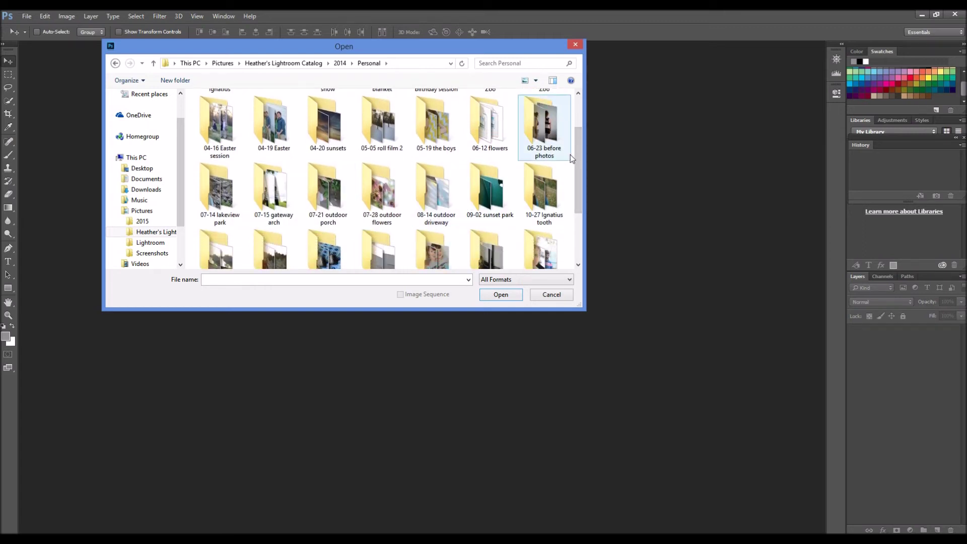
drag(581, 153, 580, 123)
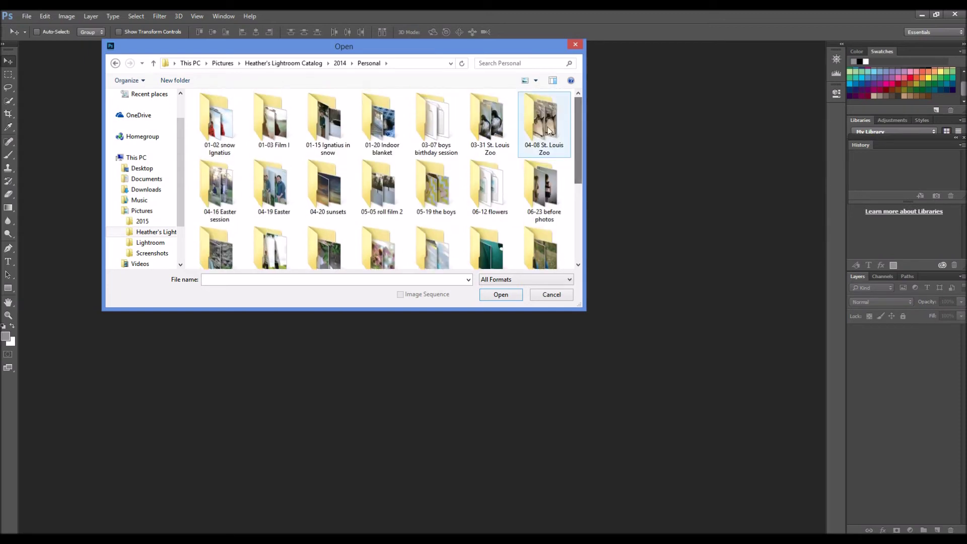
double_click(434, 126)
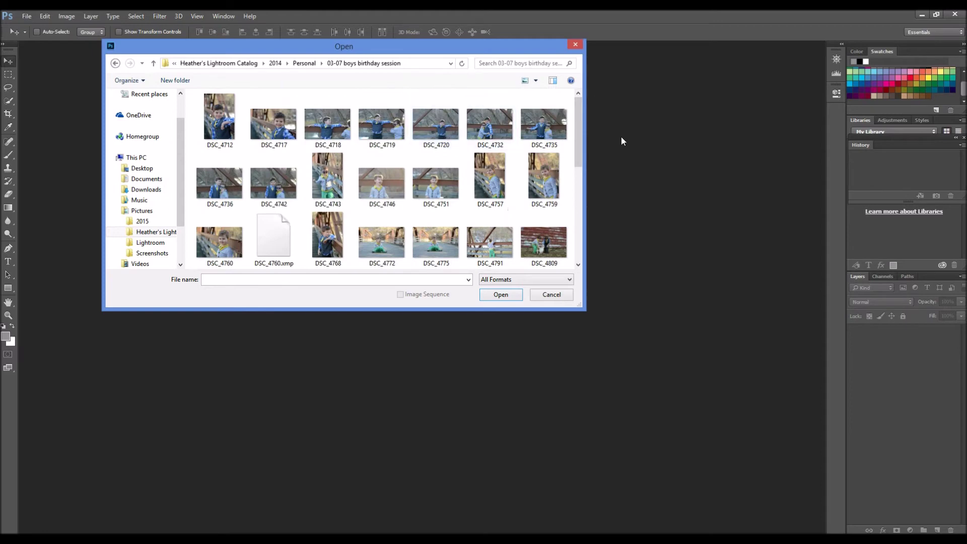
drag(578, 127, 576, 158)
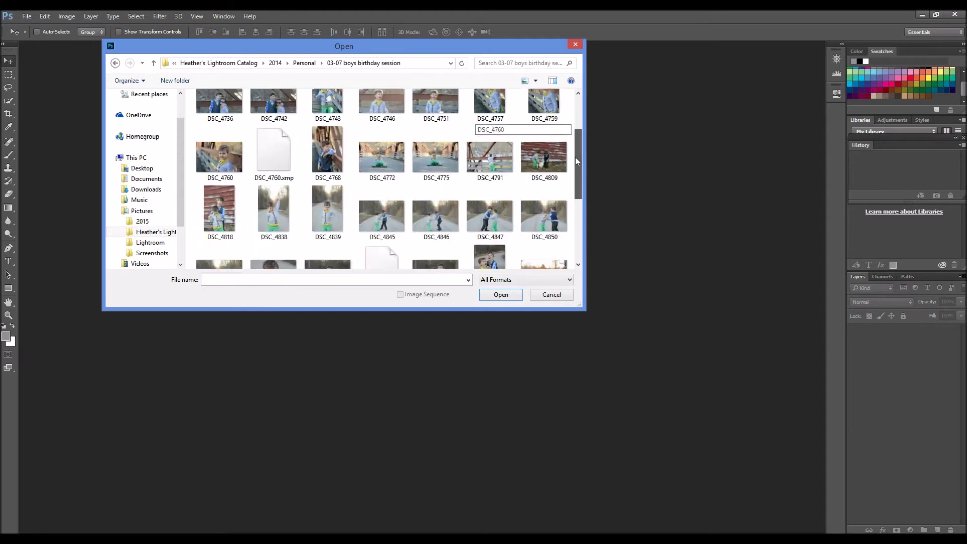
click(432, 218)
double_click(432, 218)
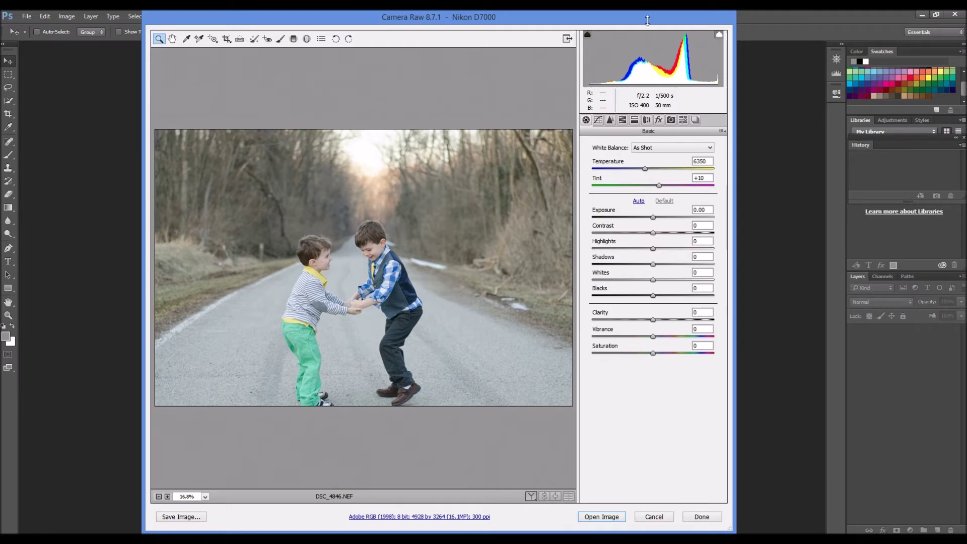
- Review DSC_4846's Tone Curve, Detail and Basic tabs unchanged, then open it in Photoshop
click(600, 120)
click(610, 120)
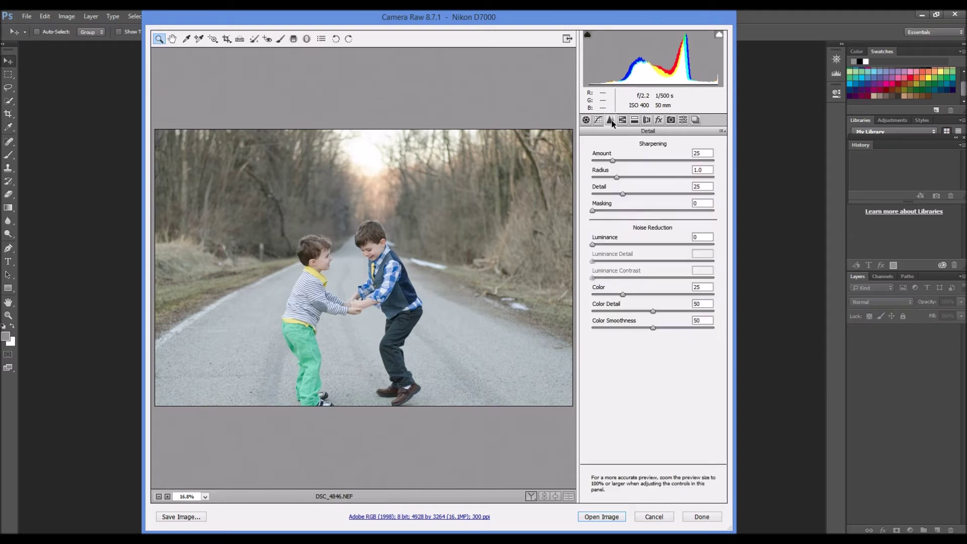
click(586, 120)
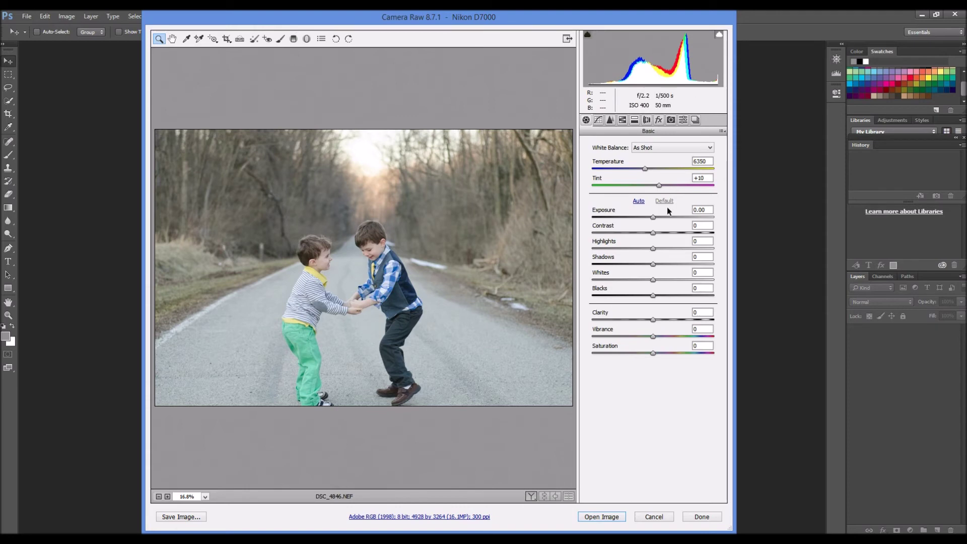
click(615, 517)
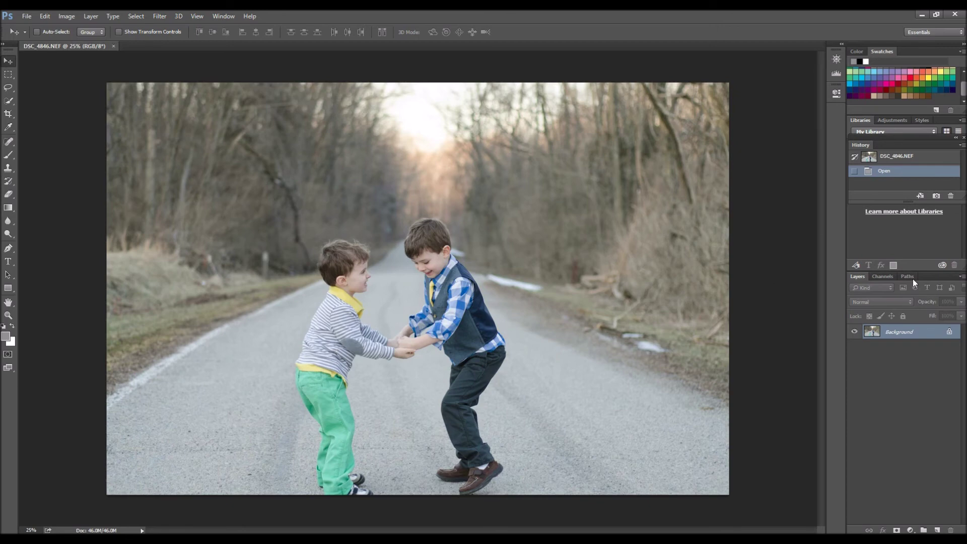
- Add a new Layer 1 and fill it with the gray foreground color
click(962, 276)
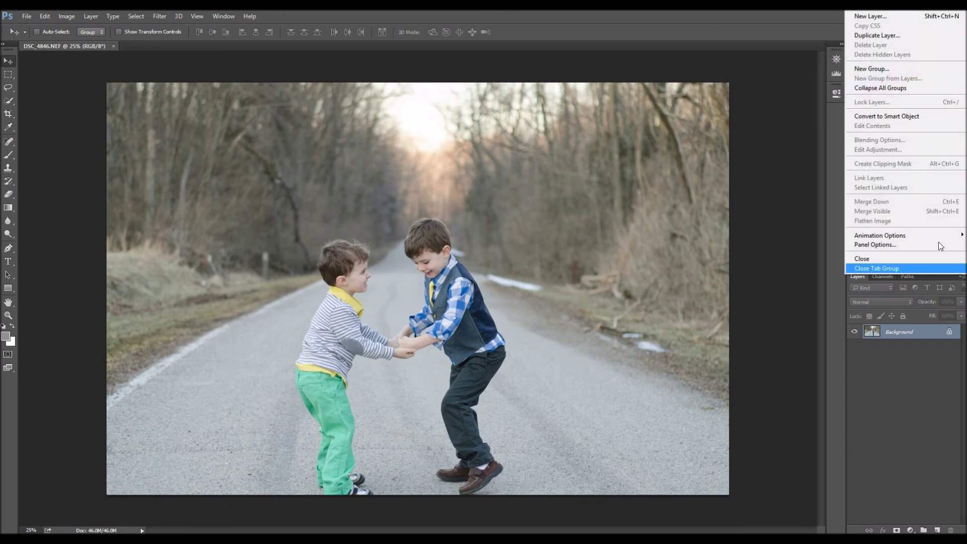
click(871, 16)
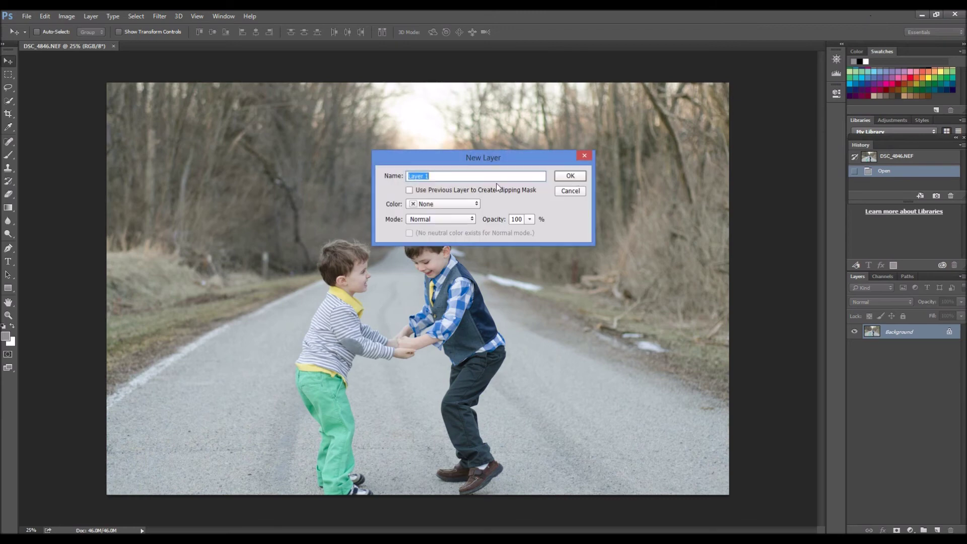
click(569, 176)
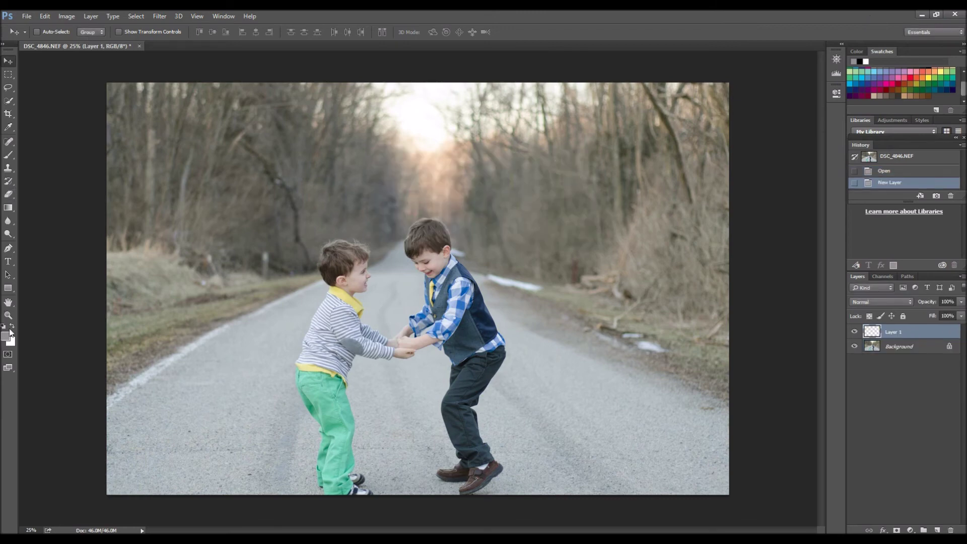
click(44, 17)
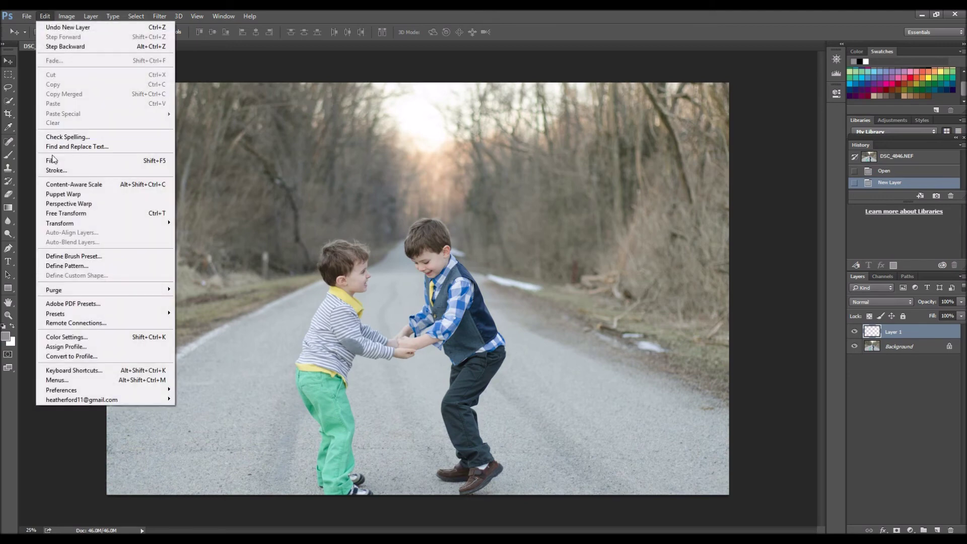
click(52, 160)
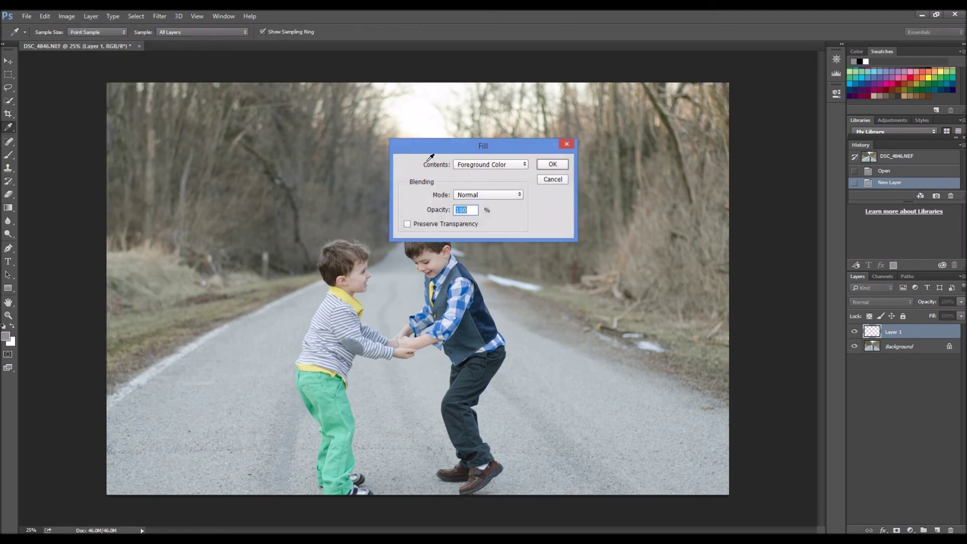
click(561, 166)
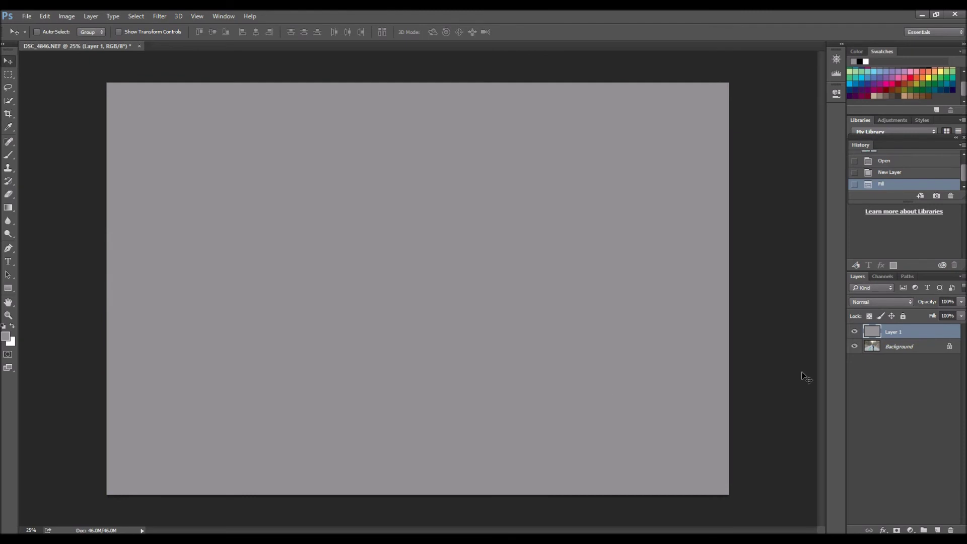
- Lower Layer 1's opacity to 28% so the boys' photo shows through
click(963, 302)
click(938, 312)
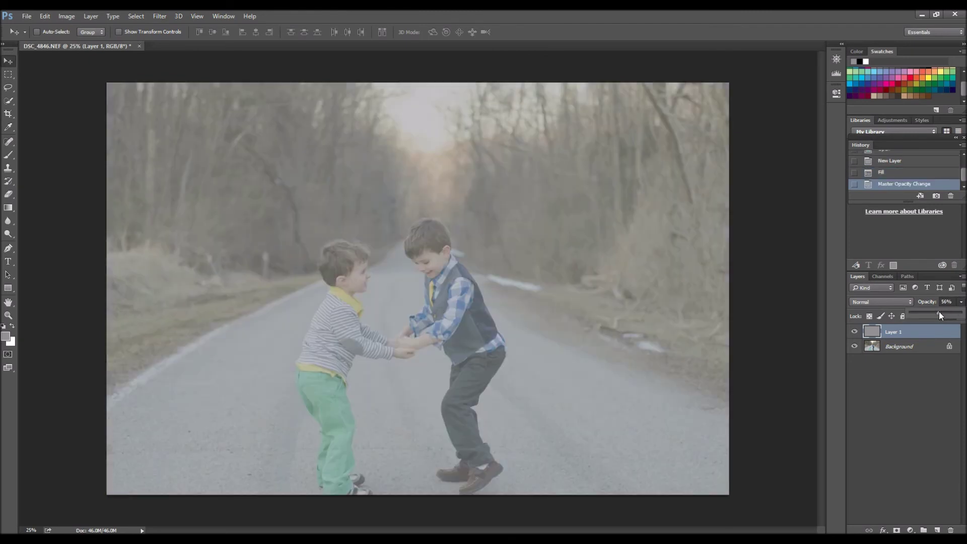
drag(928, 311, 924, 311)
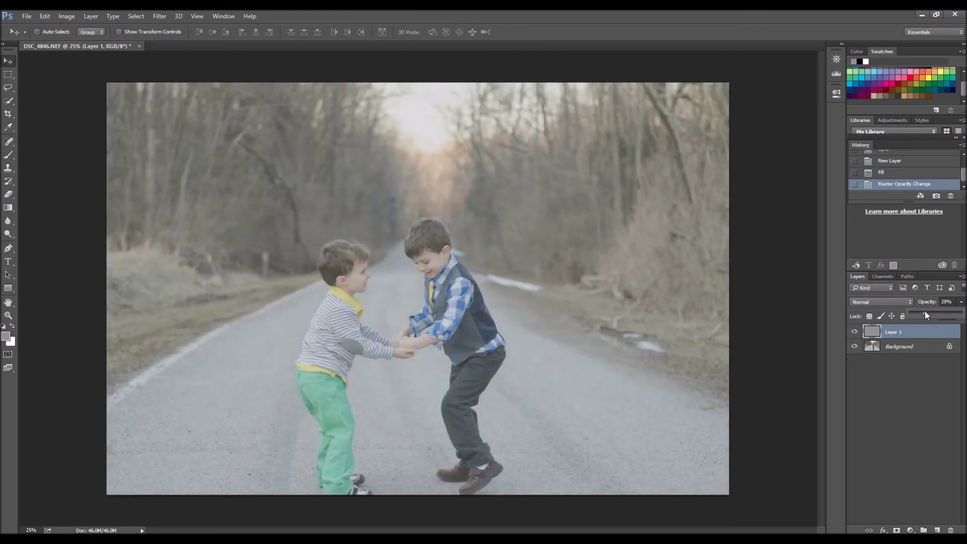
click(906, 355)
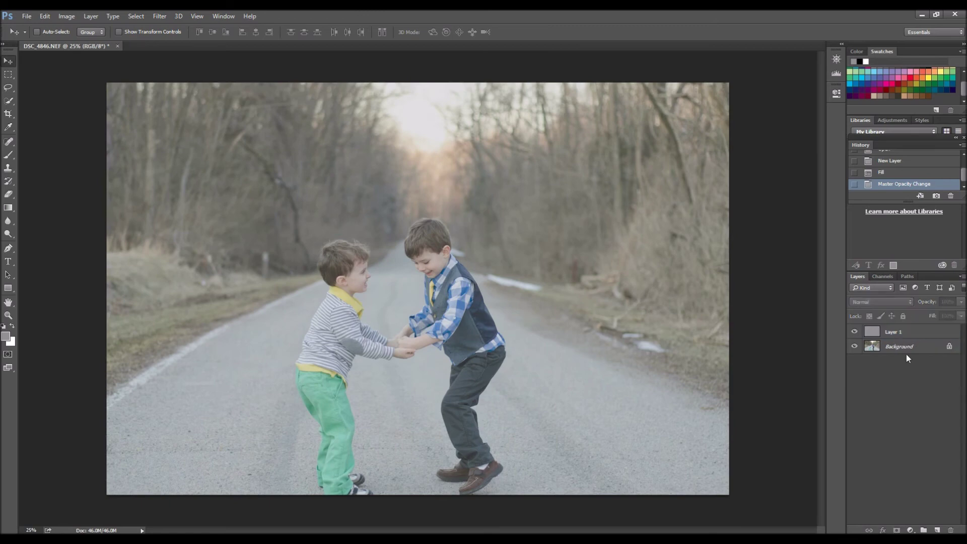
click(906, 335)
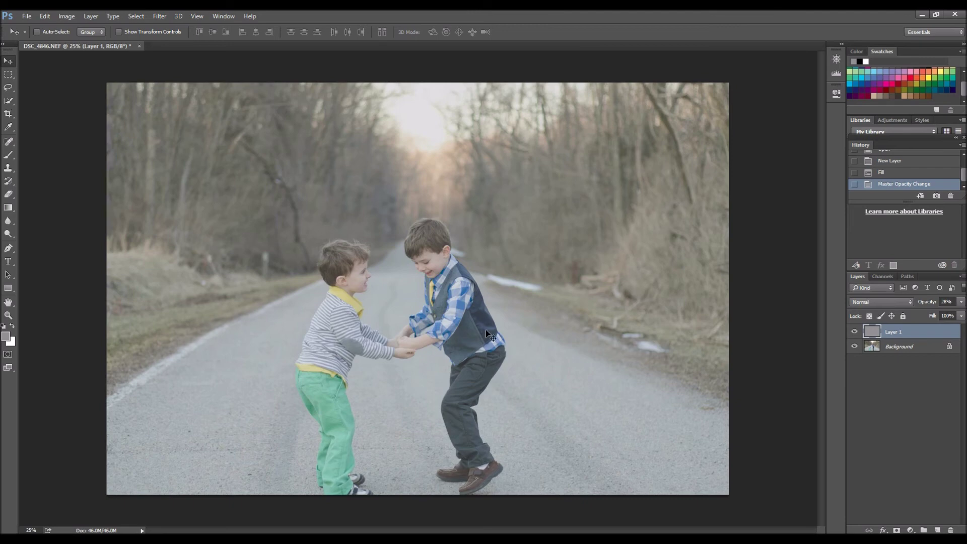
click(26, 17)
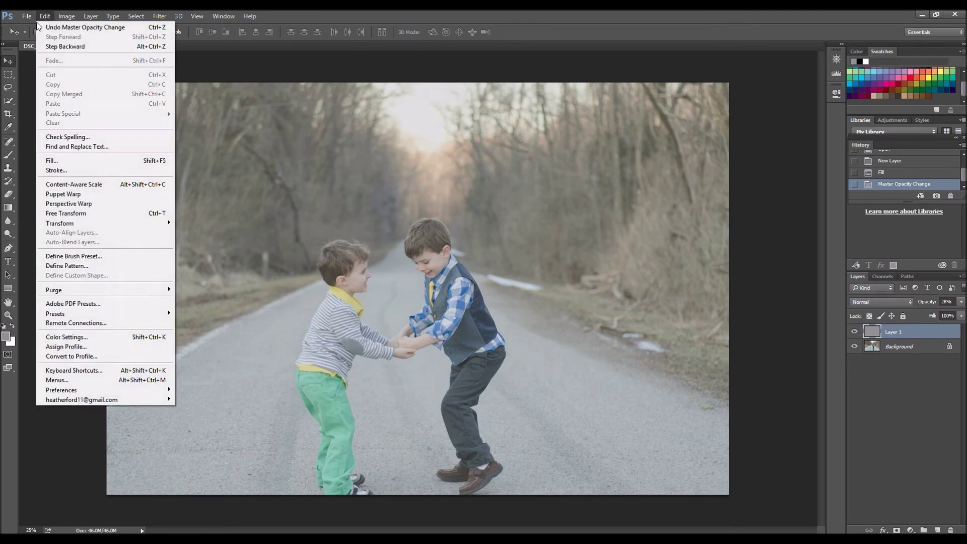
- Create a white Untitled-1 document, 11 x 8.5 in at 300 pixels/inch
click(33, 28)
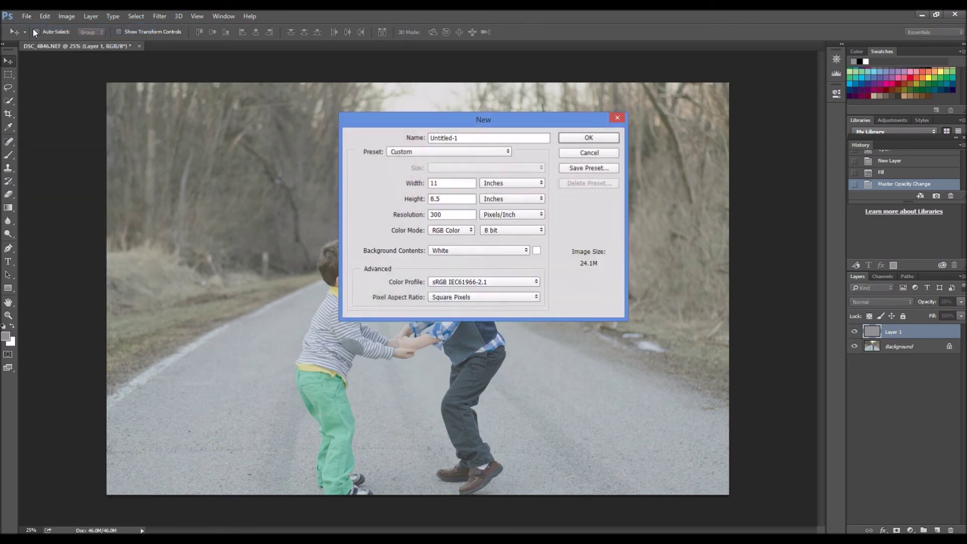
drag(557, 124, 572, 124)
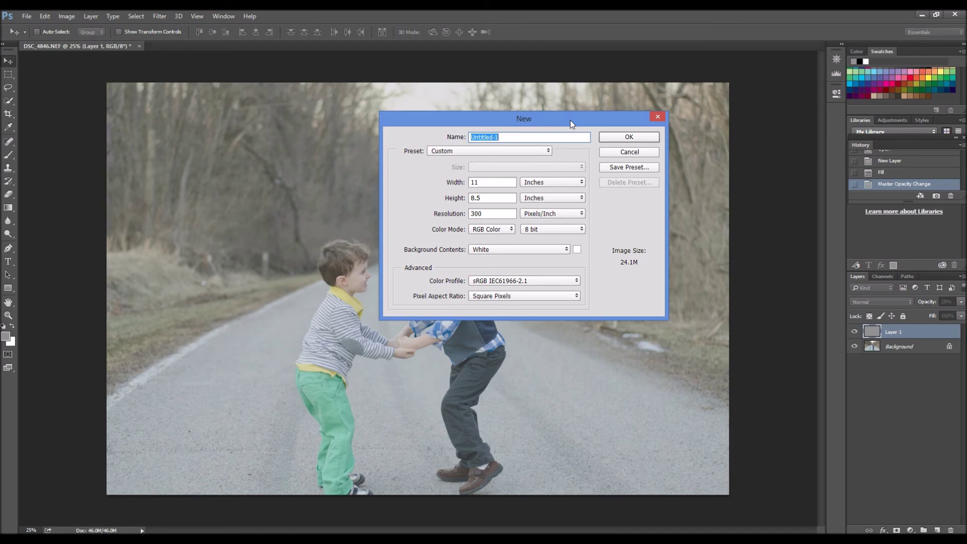
click(639, 137)
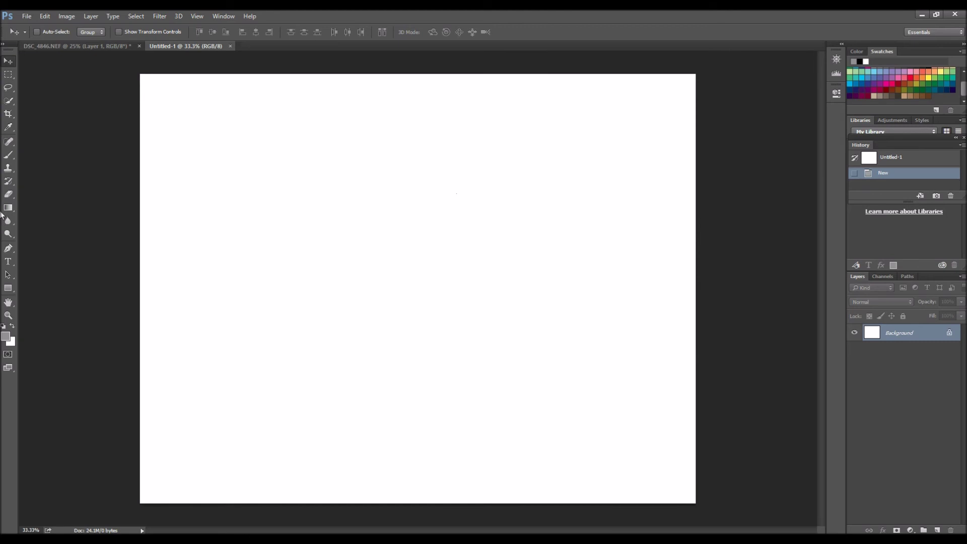
- Add 'PHOTOSHOP' as 60 pt type and move it to the page's upper right
click(8, 261)
click(357, 193)
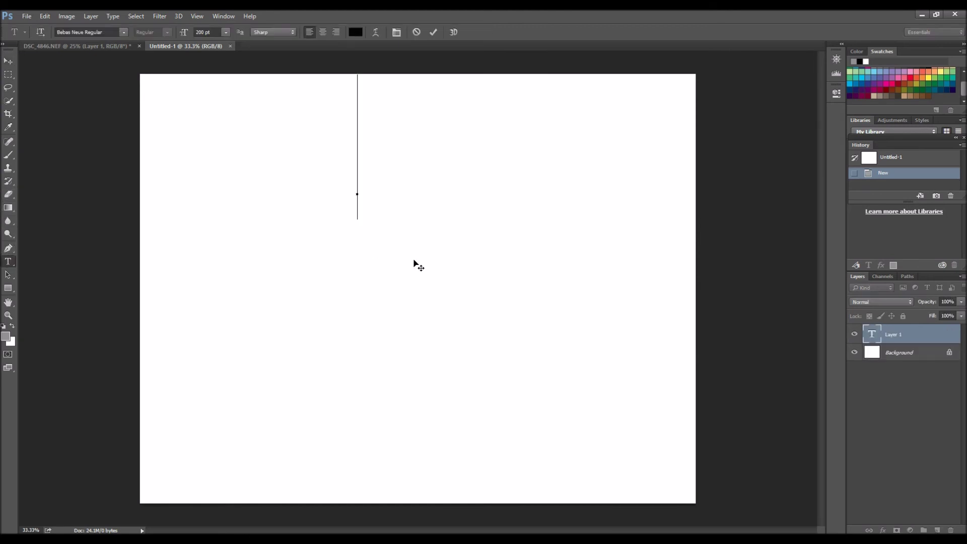
click(225, 32)
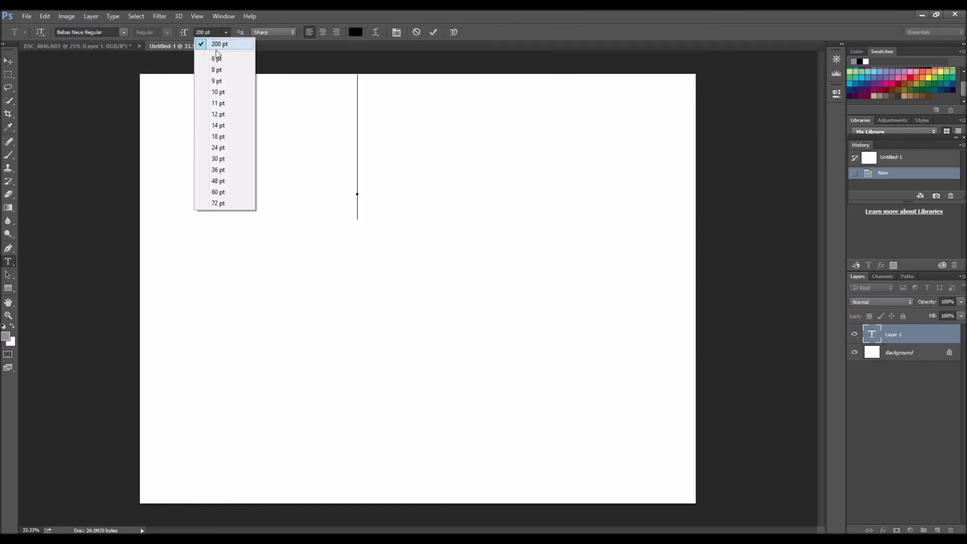
click(217, 192)
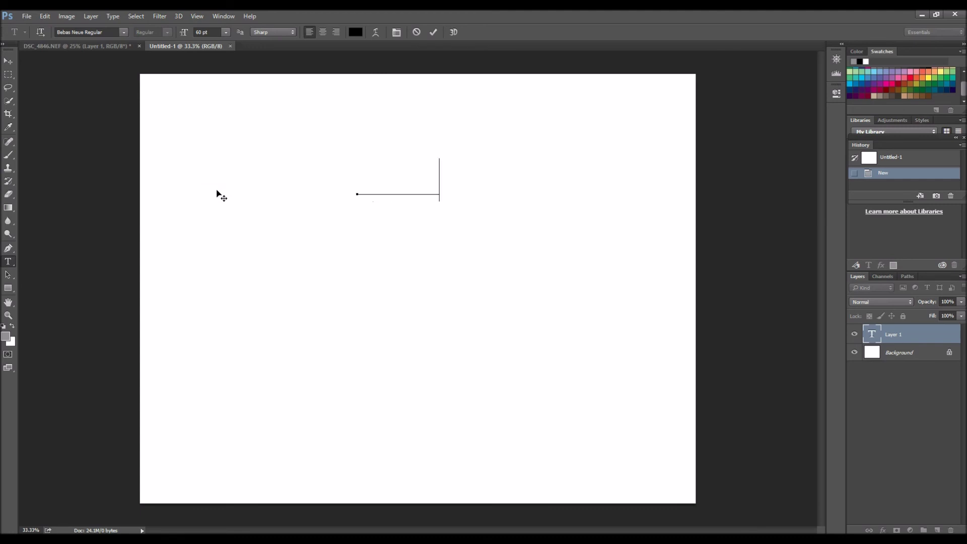
text(SHOP)
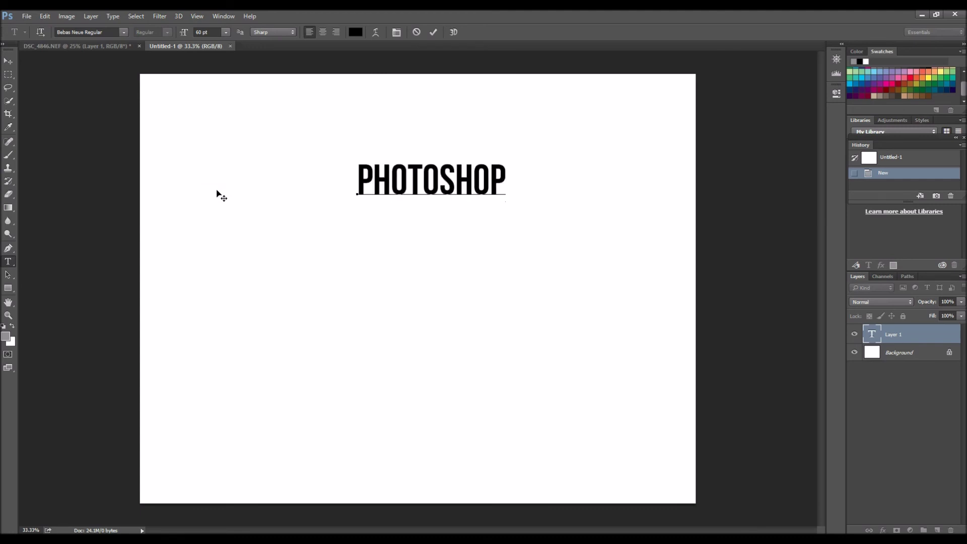
click(8, 61)
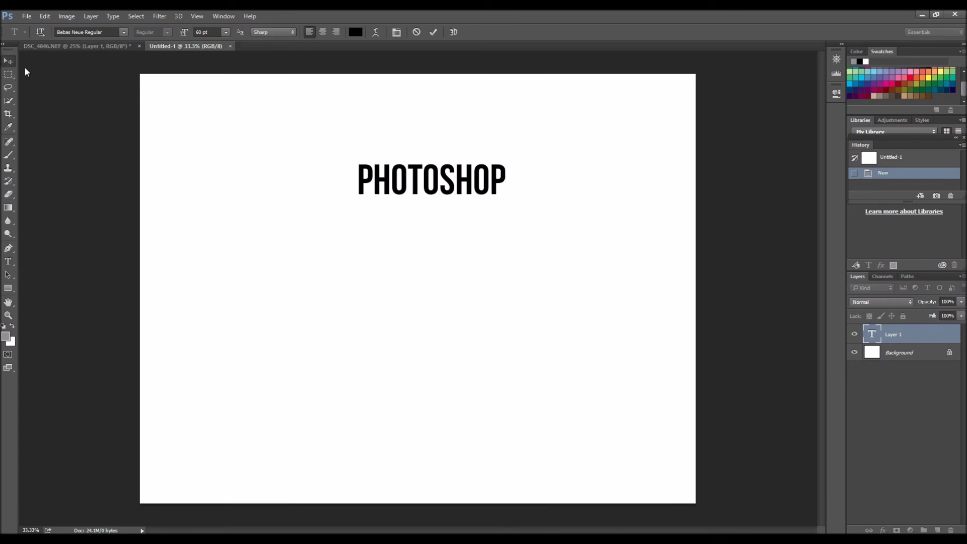
drag(443, 194, 595, 153)
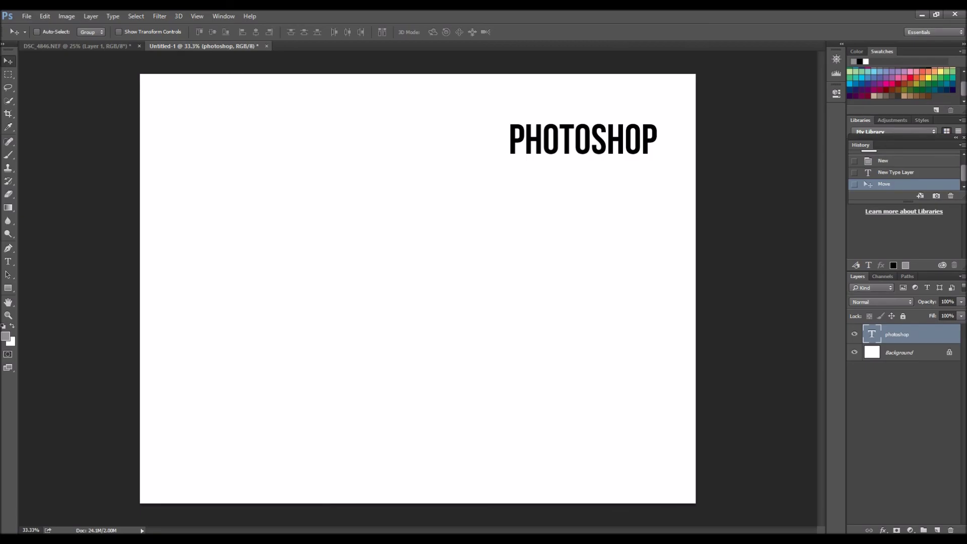
- Minimize Photoshop to bring Lightroom's Develop view of DSC_4855.NEF, the two boys' photo, to the front
click(922, 14)
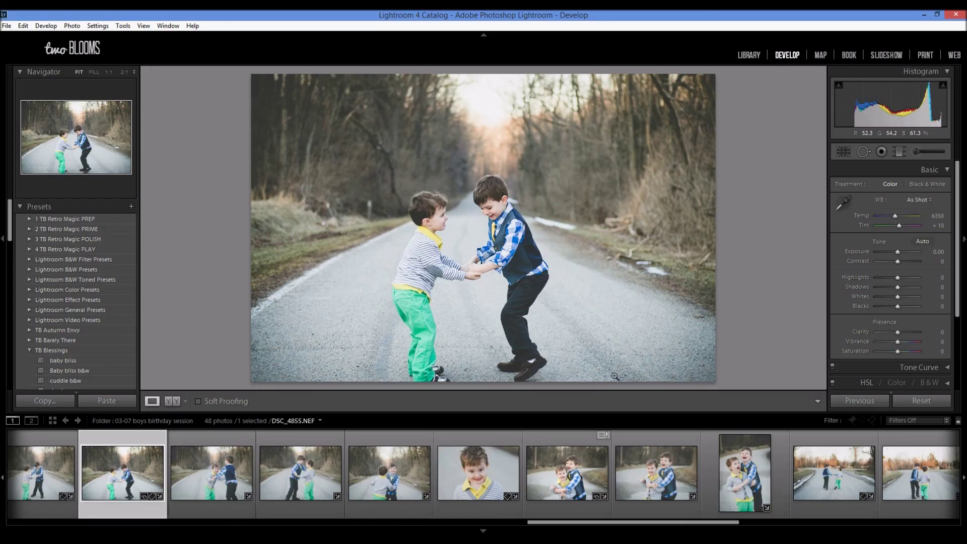